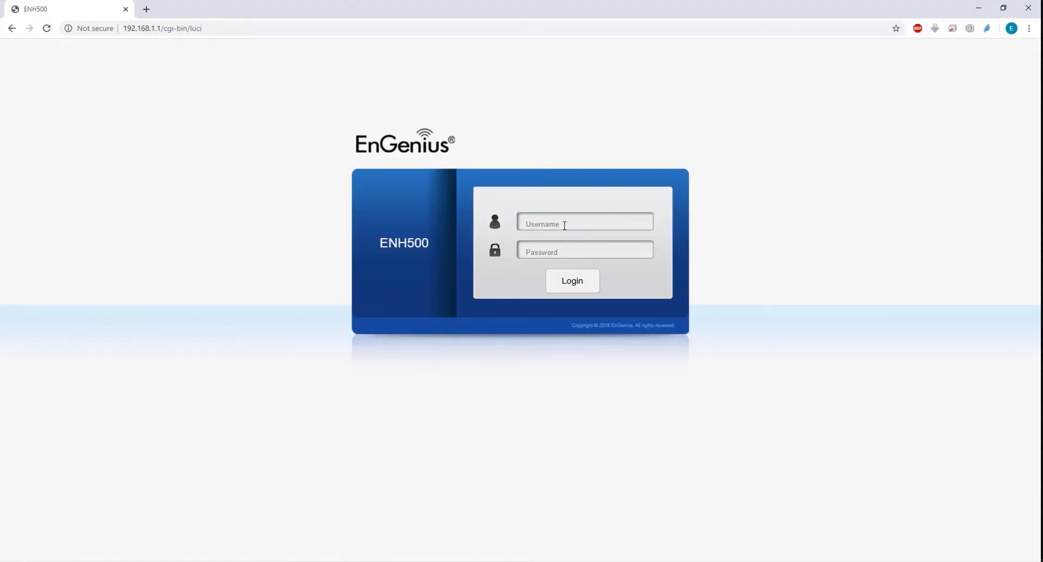
Log in to the access point's web interface at 192.168.1.1 as admin, entering the account password
{"action": "left_click", "coordinate": [564, 226]}
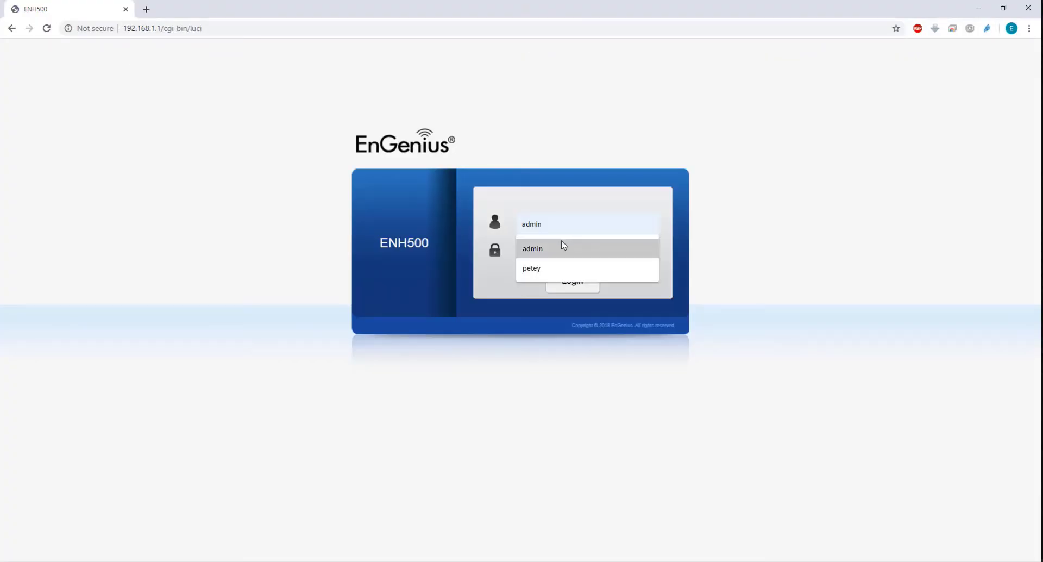
{"action": "left_click", "coordinate": [565, 249]}
{"action": "type", "text": "ad"}
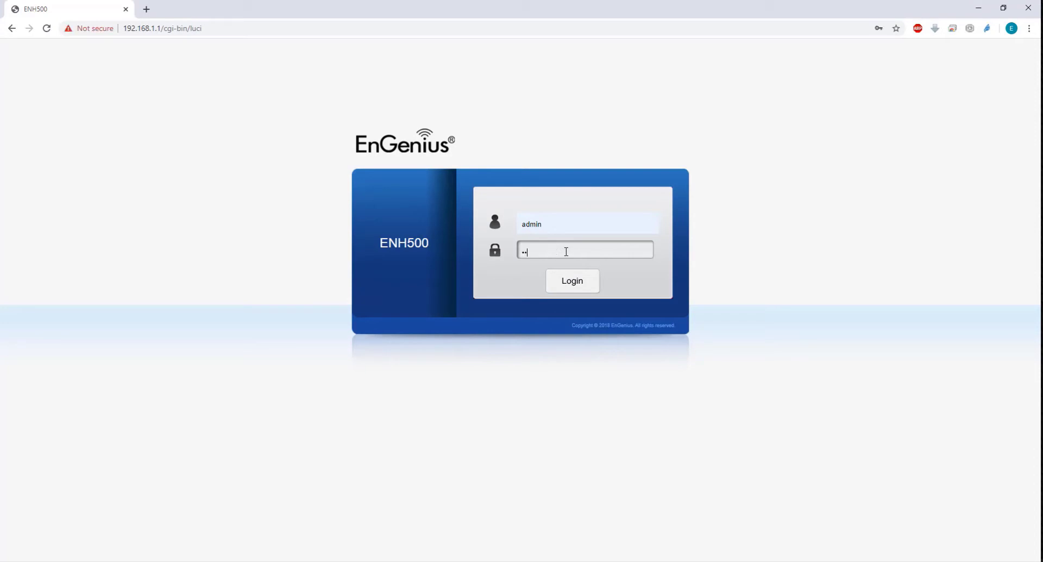
{"action": "left_click", "coordinate": [577, 290]}
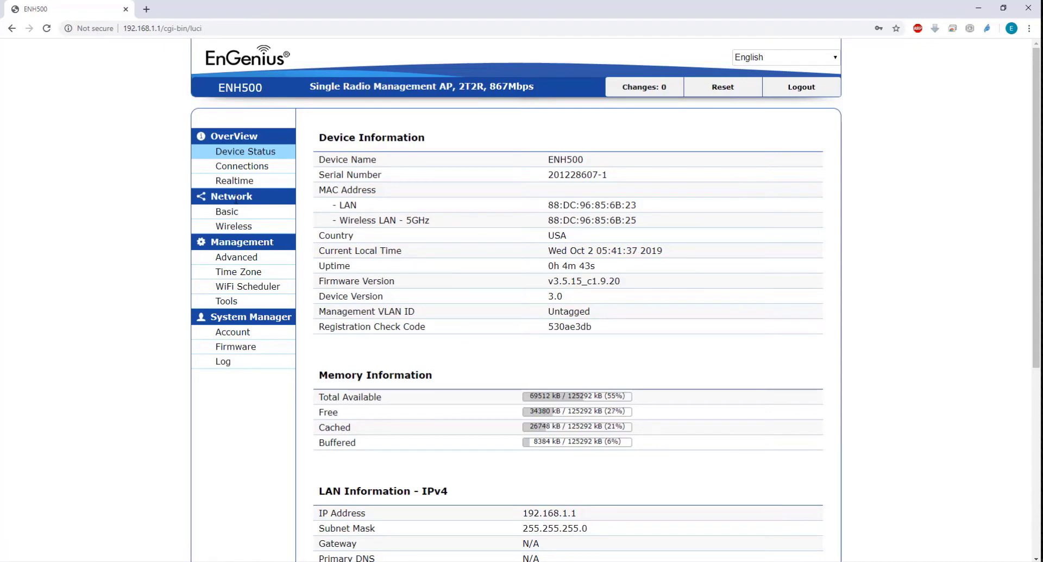
Open the wireless settings and disable EnJet
{"action": "left_click", "coordinate": [237, 228]}
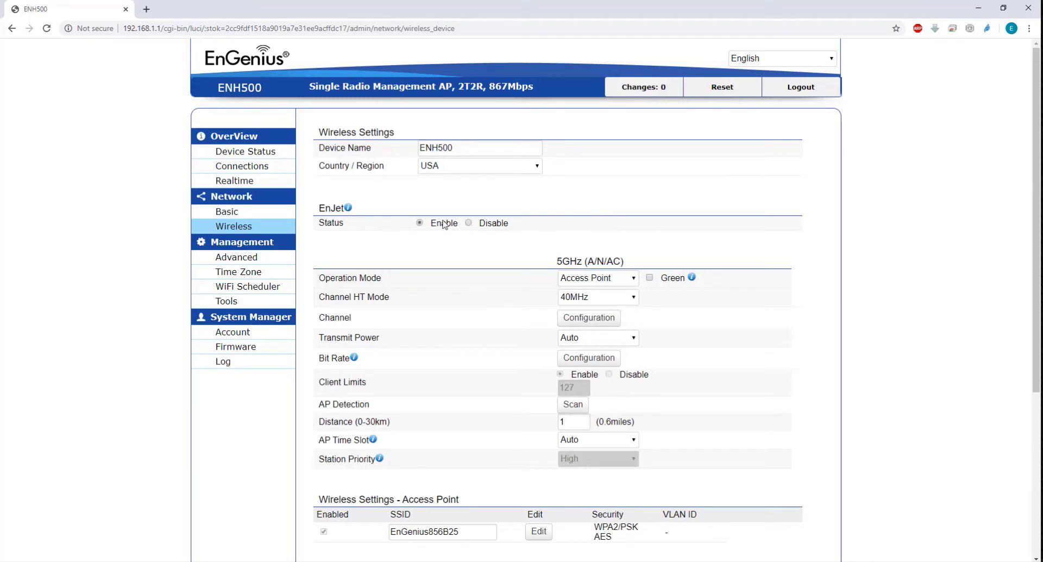
{"action": "left_click", "coordinate": [632, 280]}
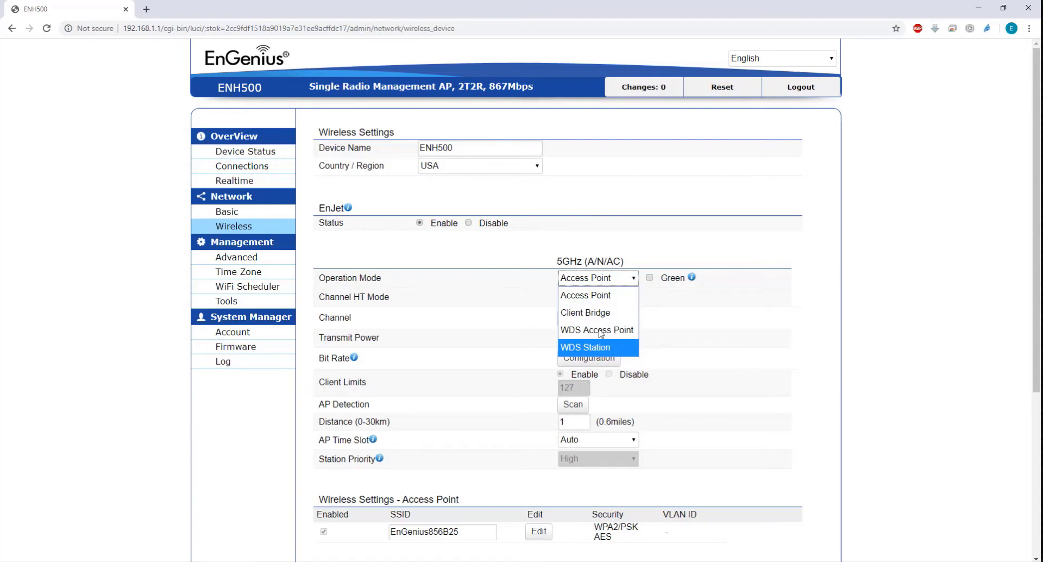
{"action": "left_click", "coordinate": [594, 254]}
{"action": "left_click", "coordinate": [469, 224]}
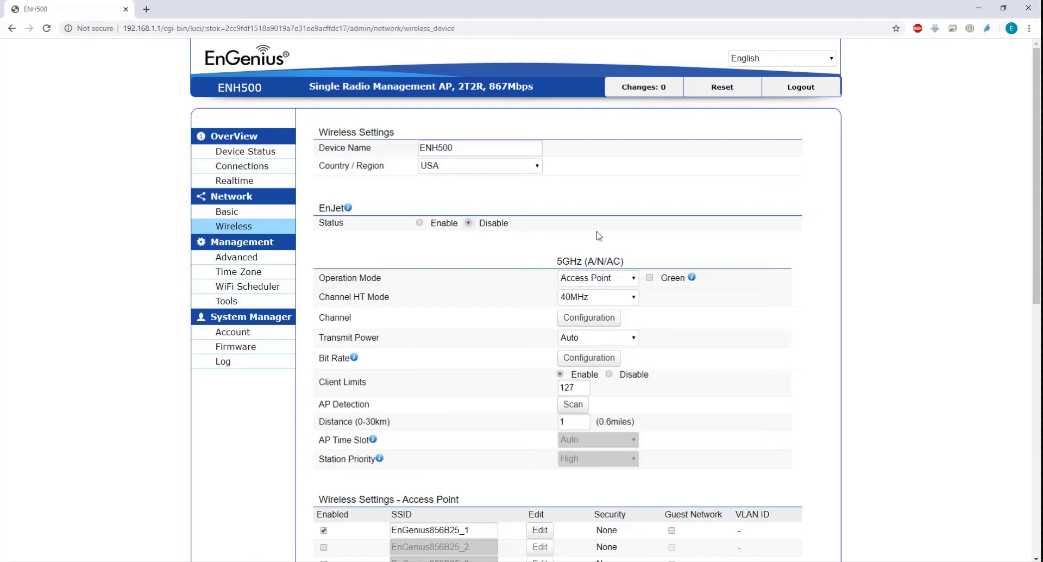
Set the 5GHz operation mode to WDS Bridge and the channel HT mode to 80MHz
{"action": "left_click", "coordinate": [632, 282]}
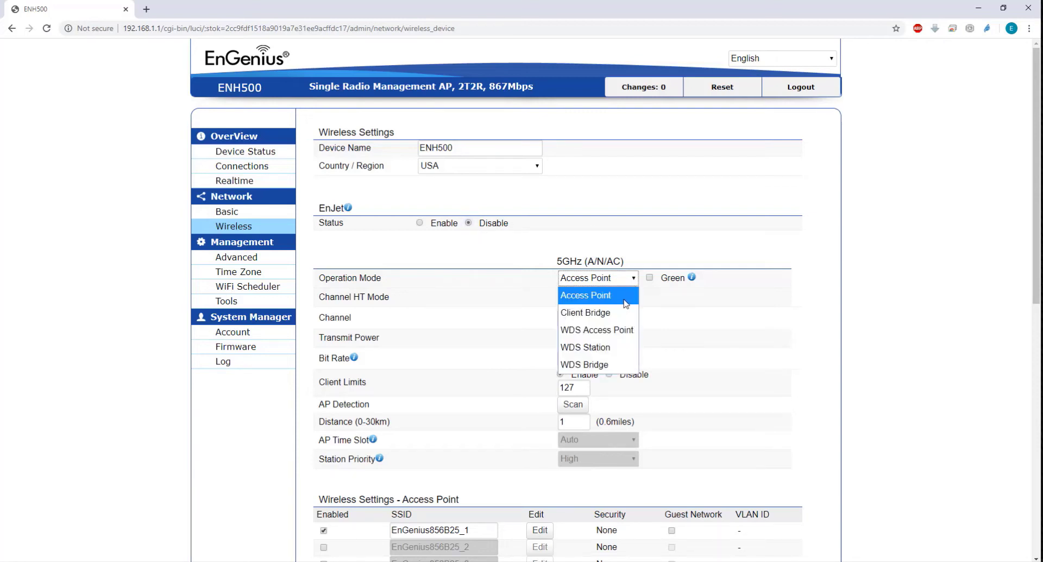
{"action": "left_click", "coordinate": [611, 371]}
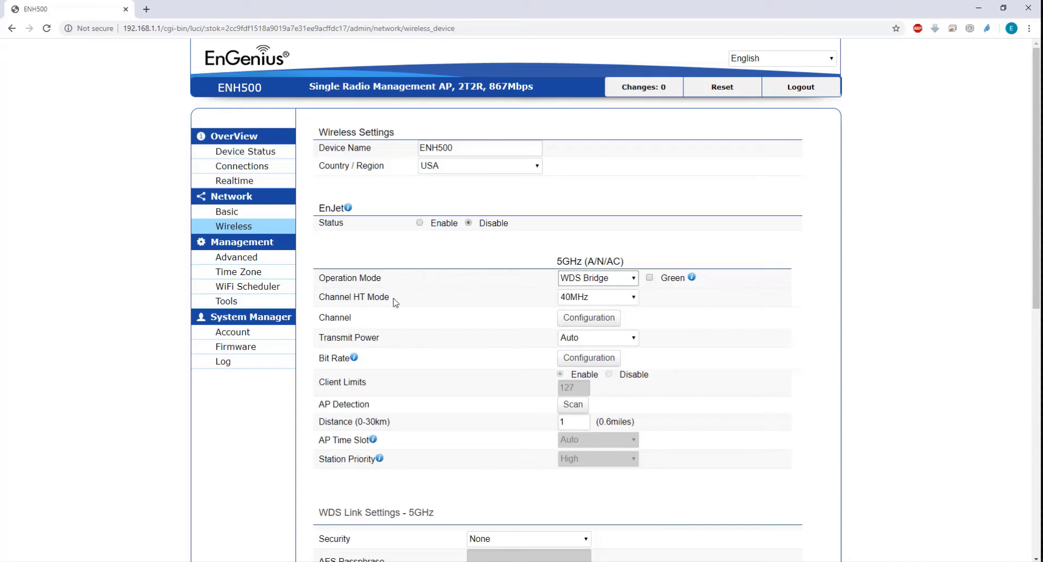
{"action": "left_click", "coordinate": [630, 300]}
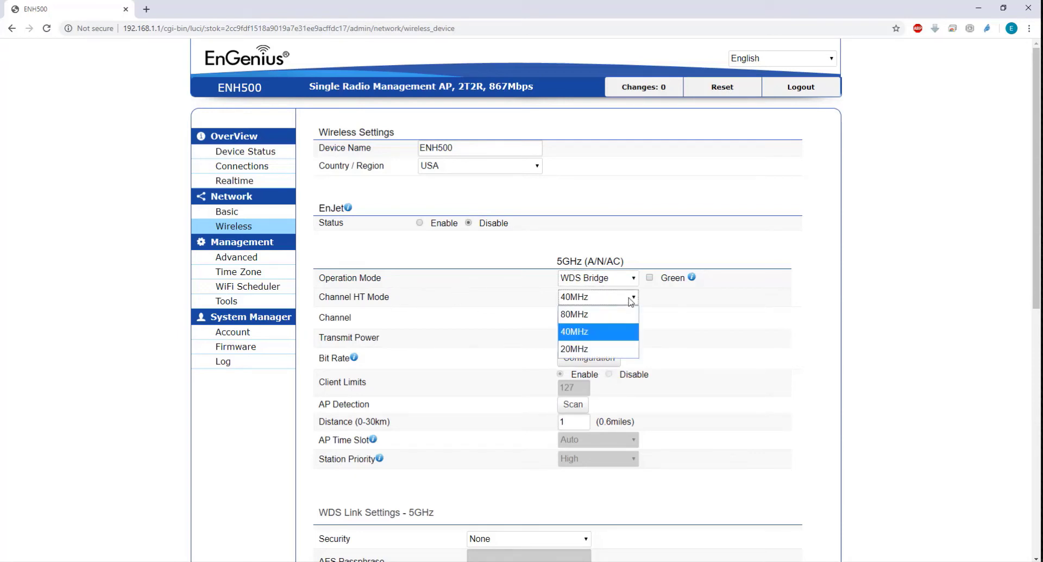
{"action": "left_click", "coordinate": [626, 314]}
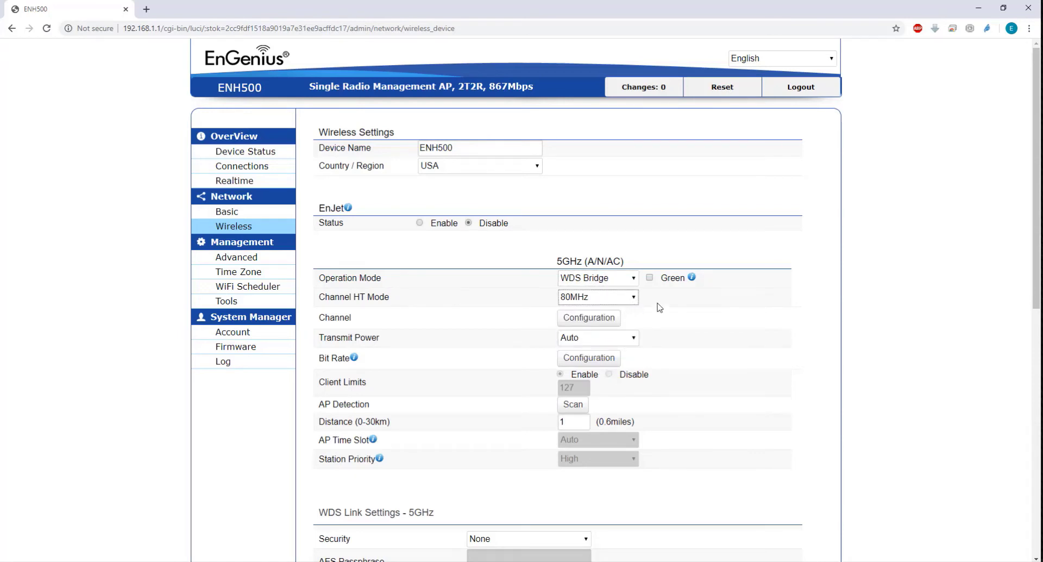
Configure the channel as Ch 60 : 5.300 GHz and save the channel selection
{"action": "left_click", "coordinate": [600, 322]}
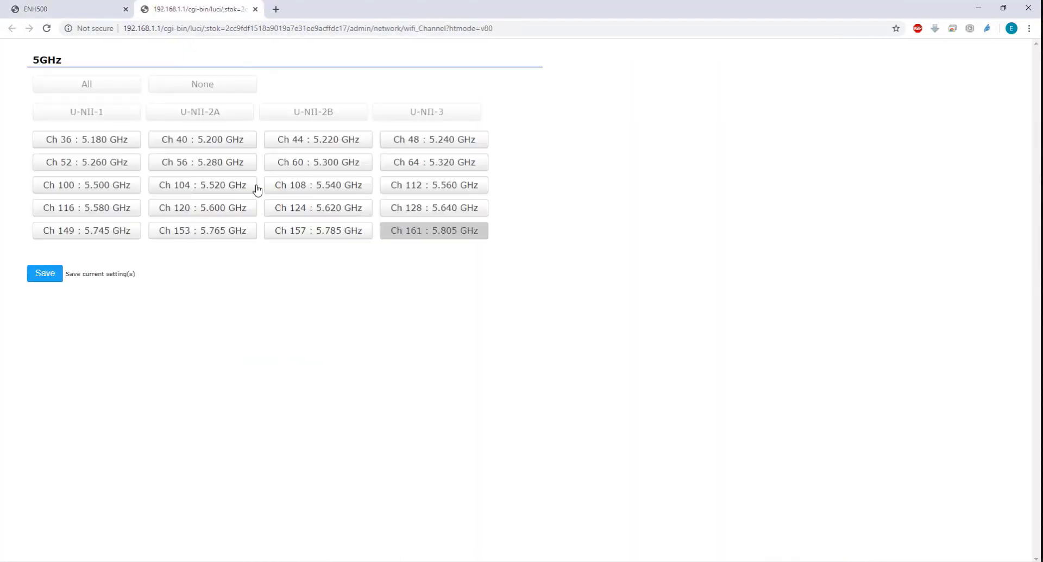
{"action": "left_click", "coordinate": [295, 163]}
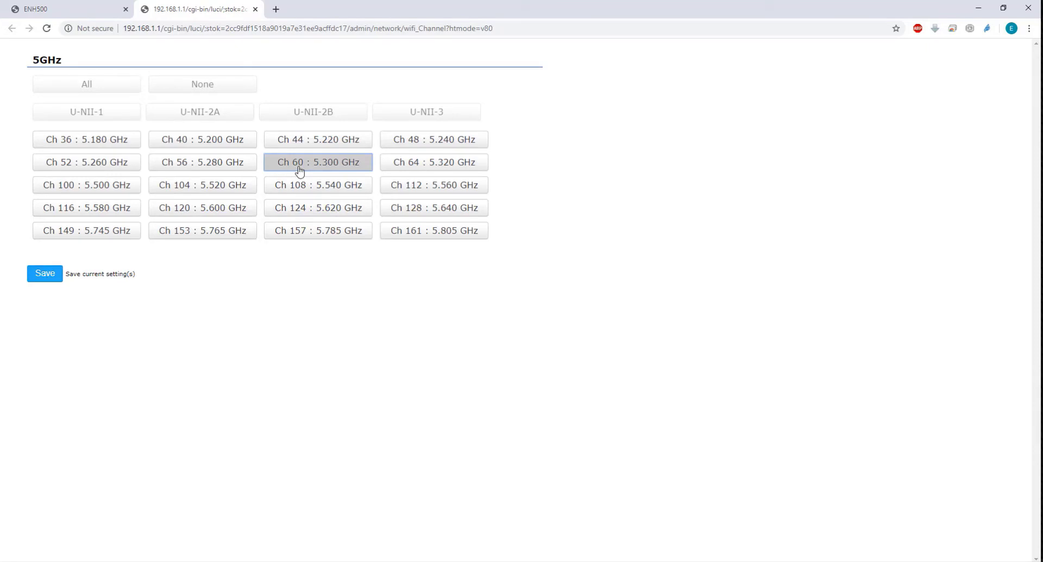
{"action": "left_click", "coordinate": [40, 280]}
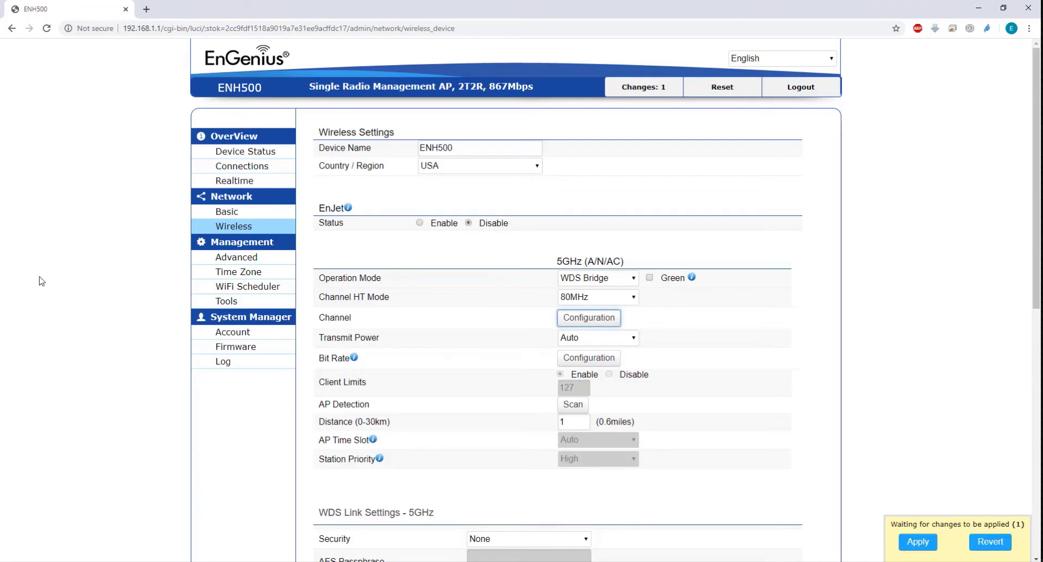
Set the transmit power to 11 dBm and save the wireless settings
{"action": "left_click", "coordinate": [632, 339]}
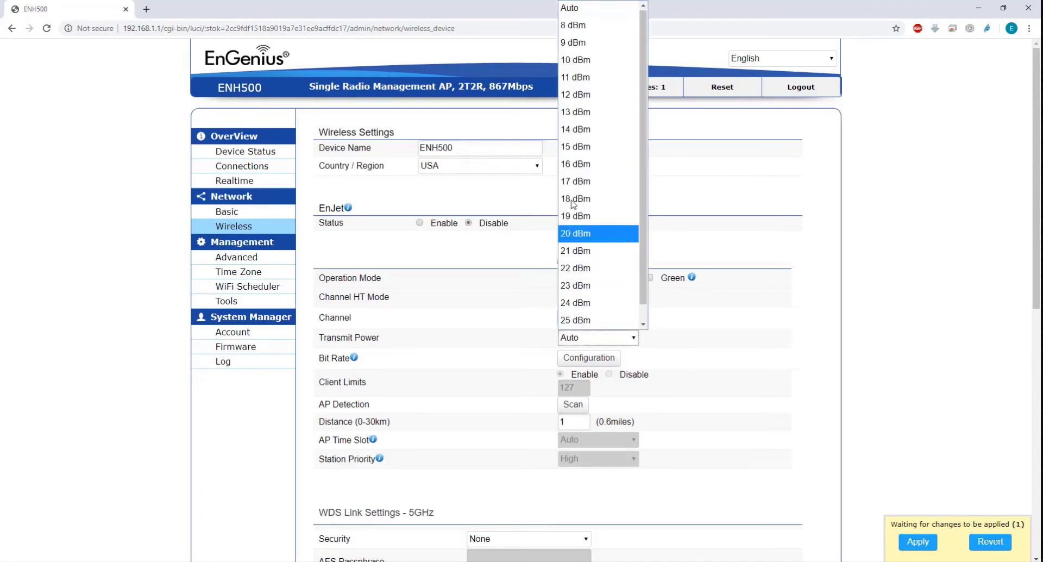
{"action": "left_click", "coordinate": [577, 79]}
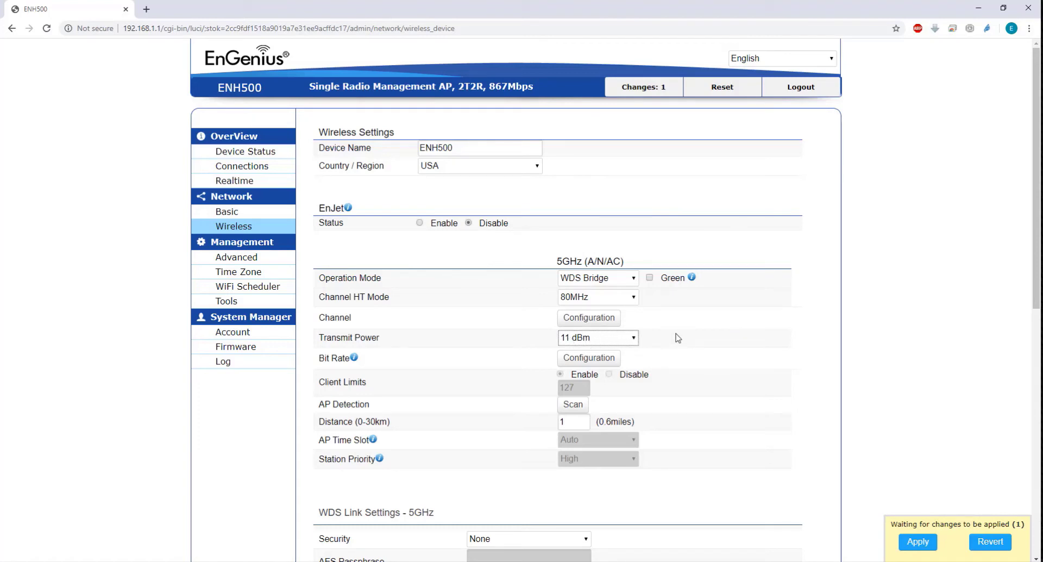
{"action": "scroll", "coordinate": [678, 339], "scroll_direction": "down", "scroll_amount": 7}
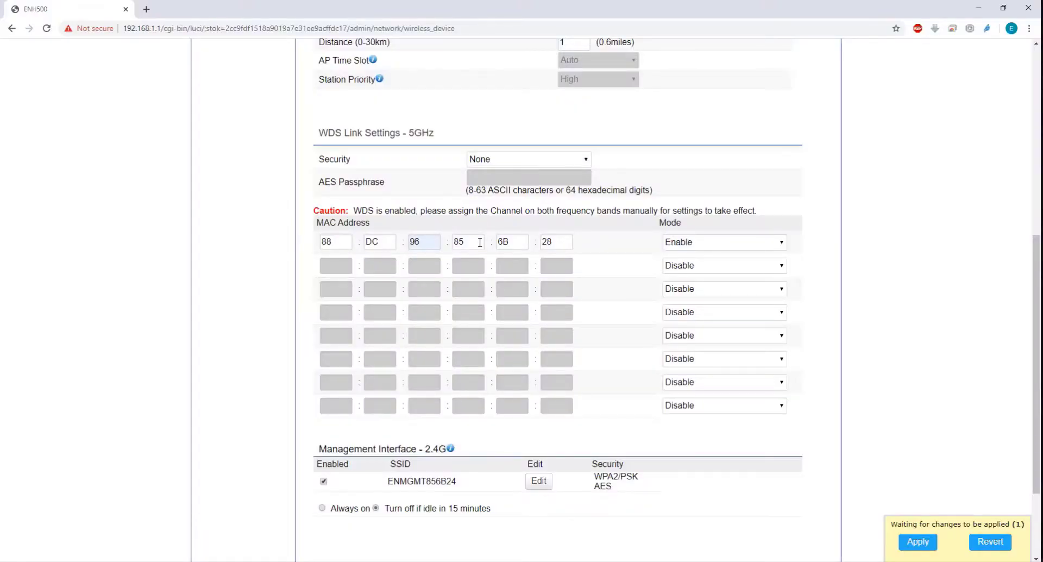
{"action": "scroll", "coordinate": [612, 241], "scroll_direction": "down", "scroll_amount": 2}
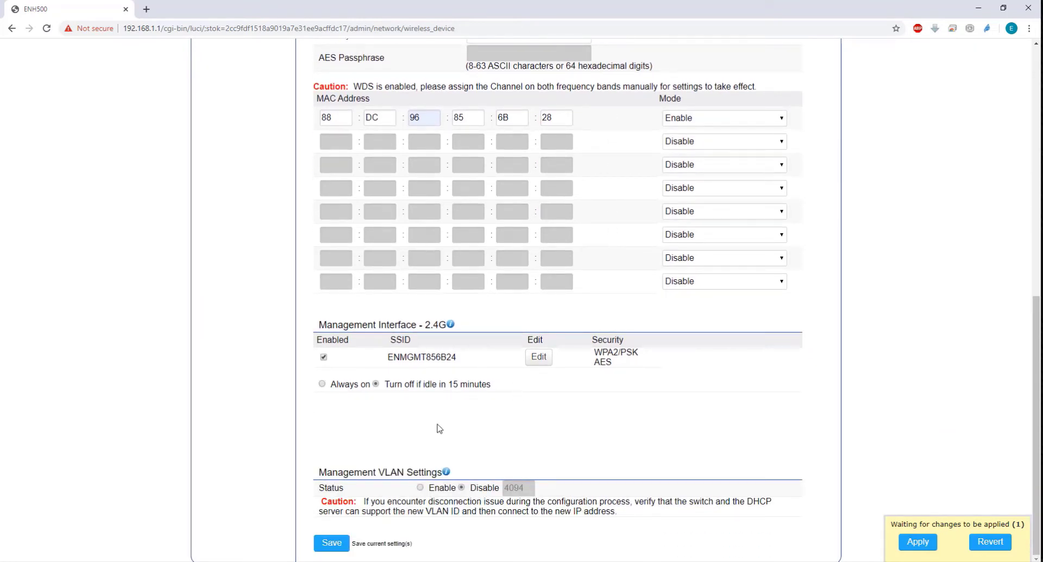
{"action": "left_click", "coordinate": [331, 542]}
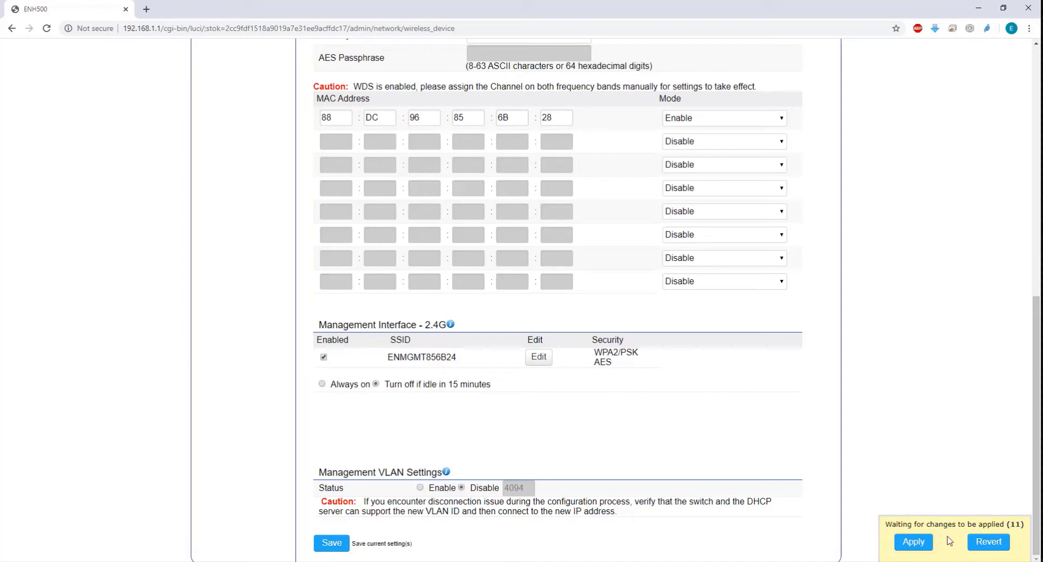
Apply the pending changes, ignoring and skipping the recommendation to change the default login
{"action": "left_click", "coordinate": [913, 542]}
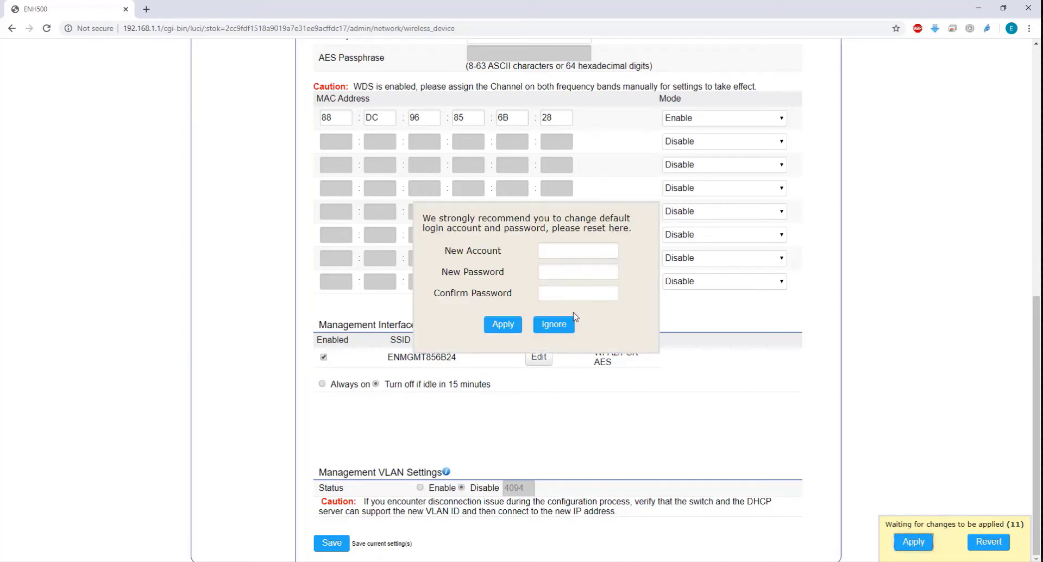
{"action": "left_click", "coordinate": [546, 328]}
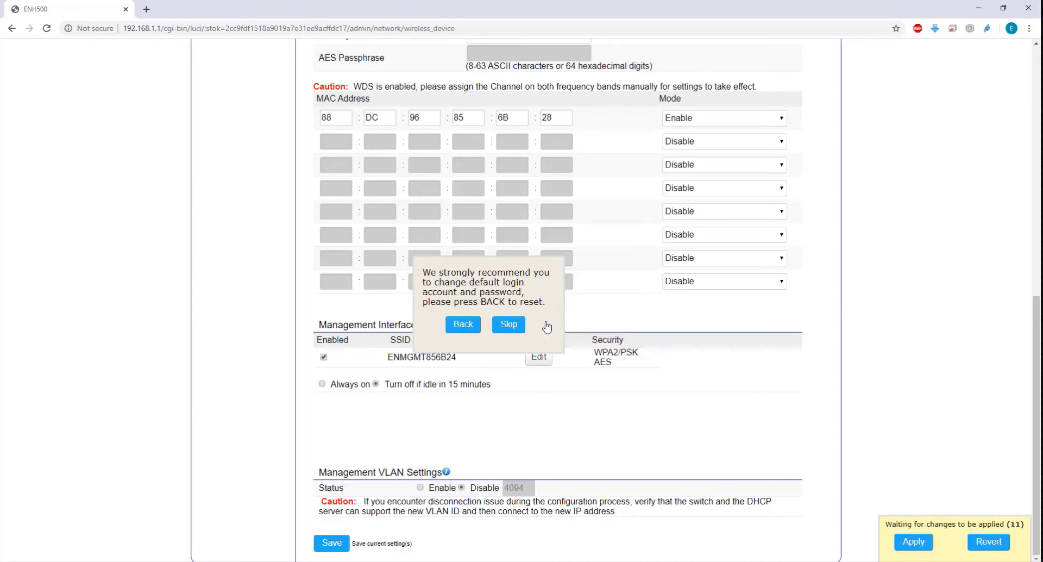
{"action": "left_click", "coordinate": [510, 327]}
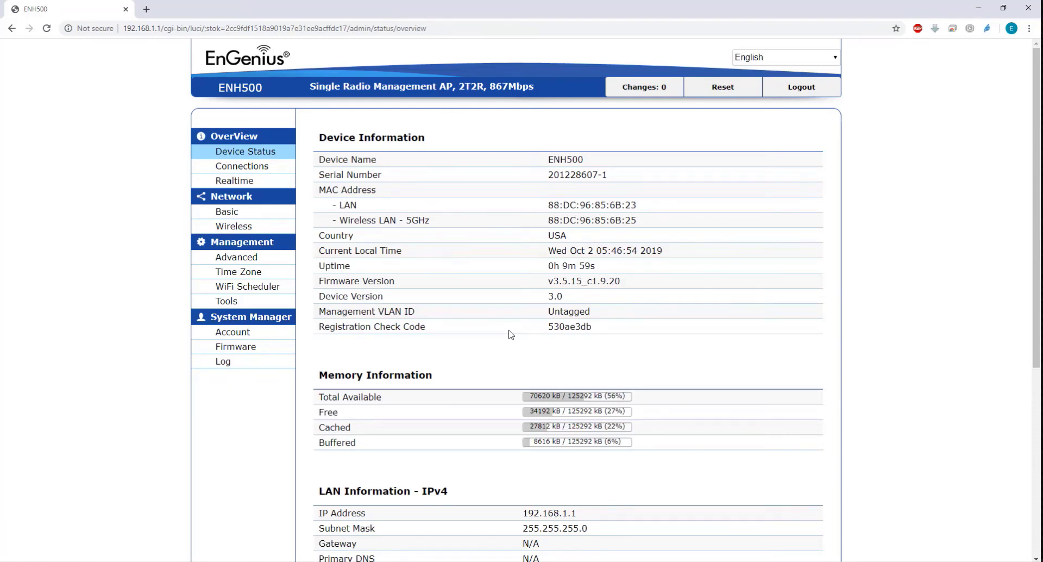
Review the device status page down to the 5GHz wireless LAN information
{"action": "scroll", "coordinate": [510, 334], "scroll_direction": "down", "scroll_amount": 5}
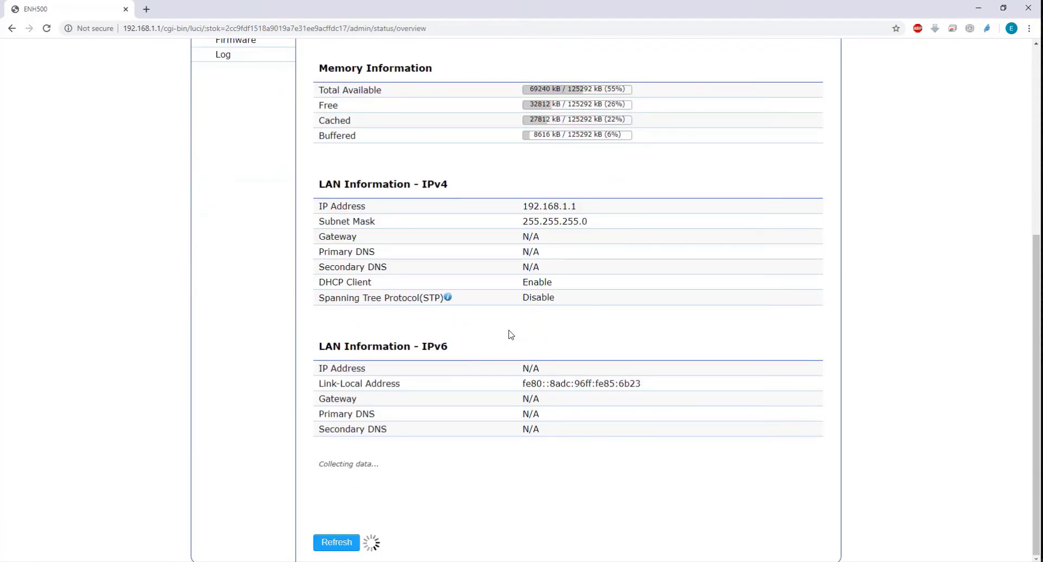
{"action": "scroll", "coordinate": [530, 343], "scroll_direction": "down", "scroll_amount": 1}
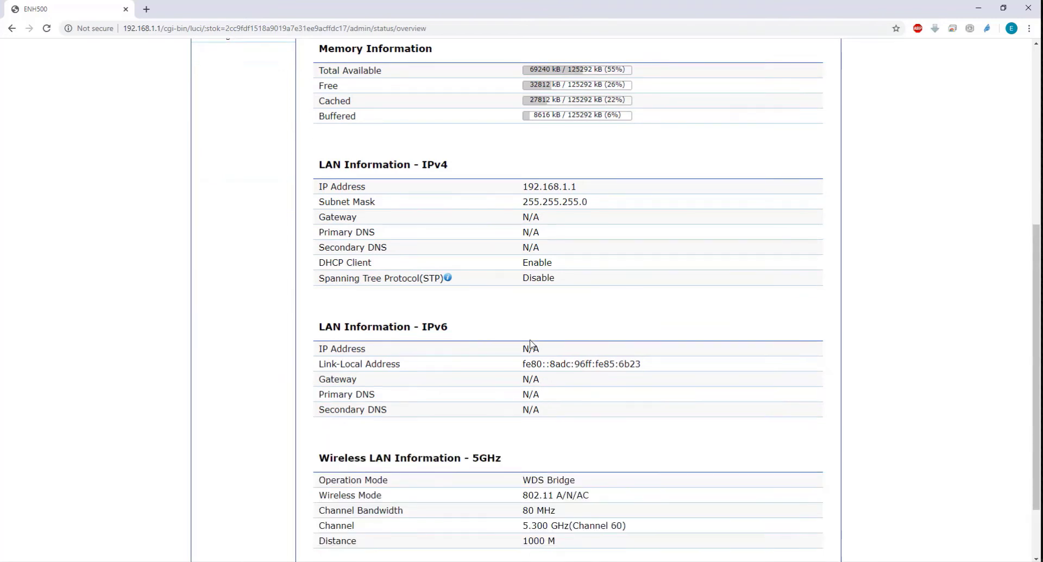
{"action": "scroll", "coordinate": [530, 343], "scroll_direction": "down", "scroll_amount": 2}
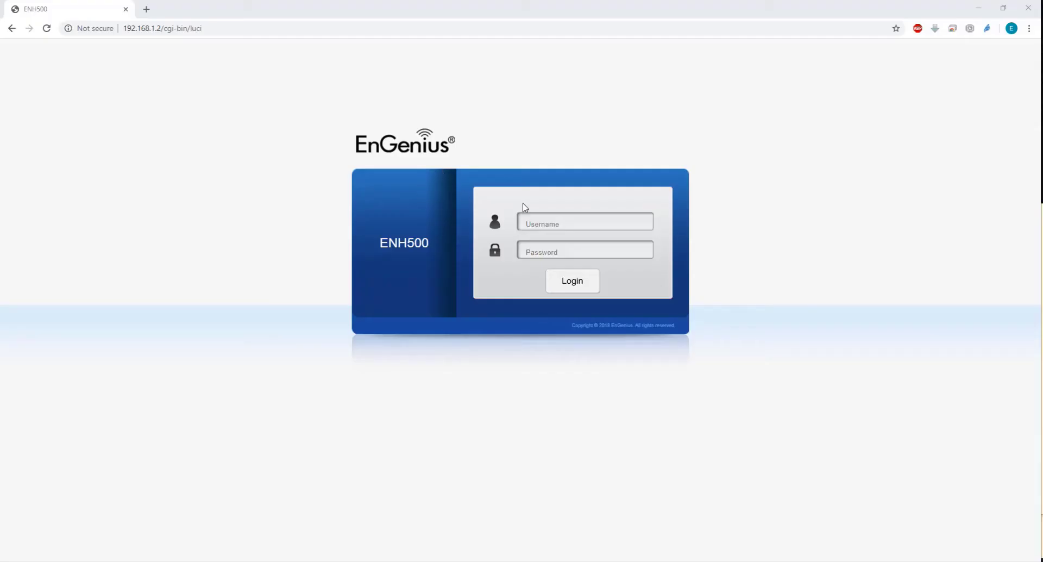
Log in to the second unit at 192.168.1.2 as admin, entering the account password
{"action": "left_click", "coordinate": [559, 217]}
{"action": "type", "text": "adm"}
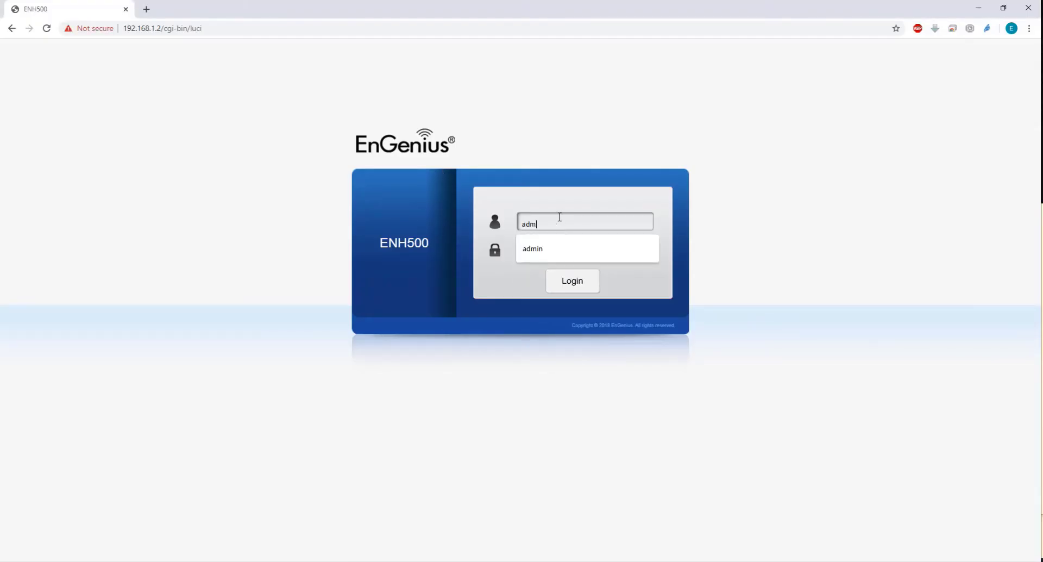
{"action": "type", "text": "inadmin"}
{"action": "key", "text": "Return"}
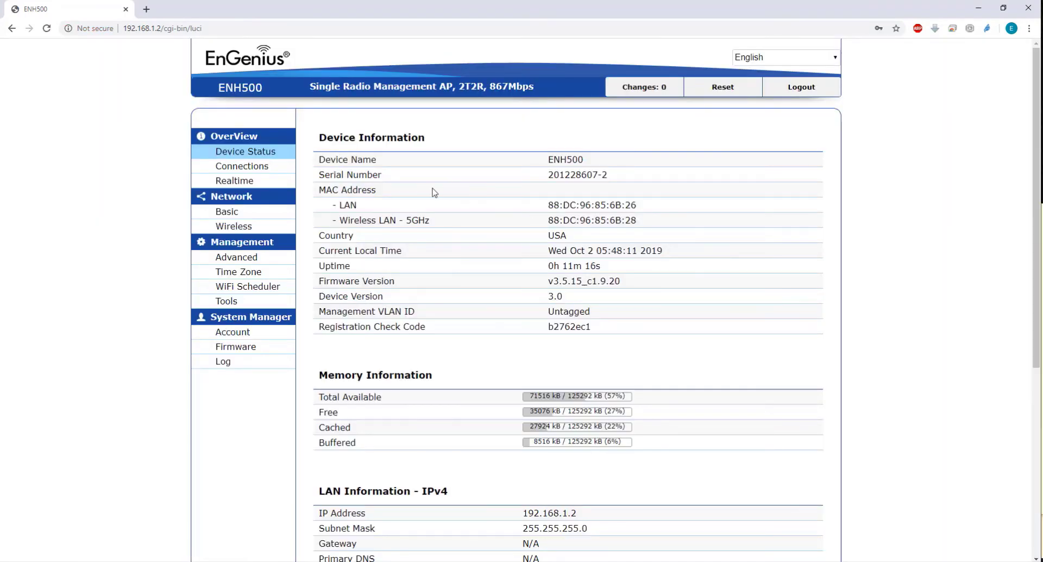
Open the second unit's wireless settings and disable EnJet
{"action": "left_click", "coordinate": [235, 228]}
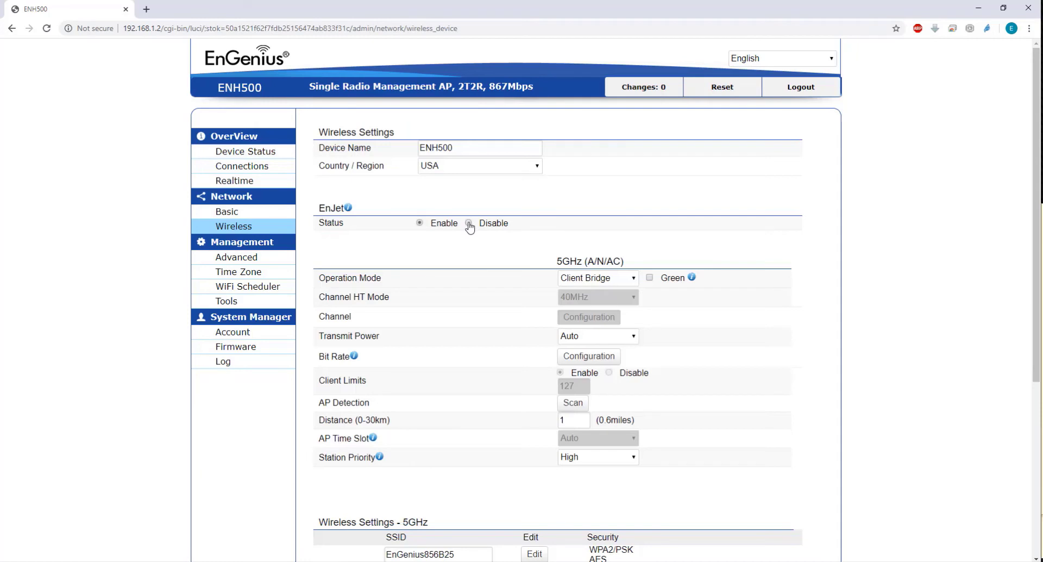
{"action": "left_click", "coordinate": [469, 223]}
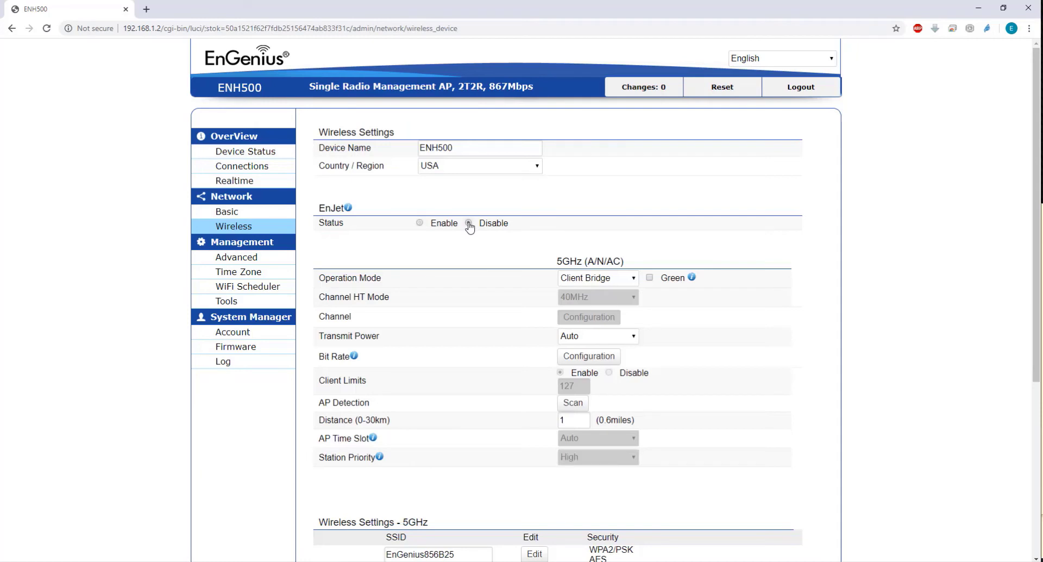
Set the operation mode to WDS Bridge and the channel HT mode to 80MHz
{"action": "left_click", "coordinate": [633, 280]}
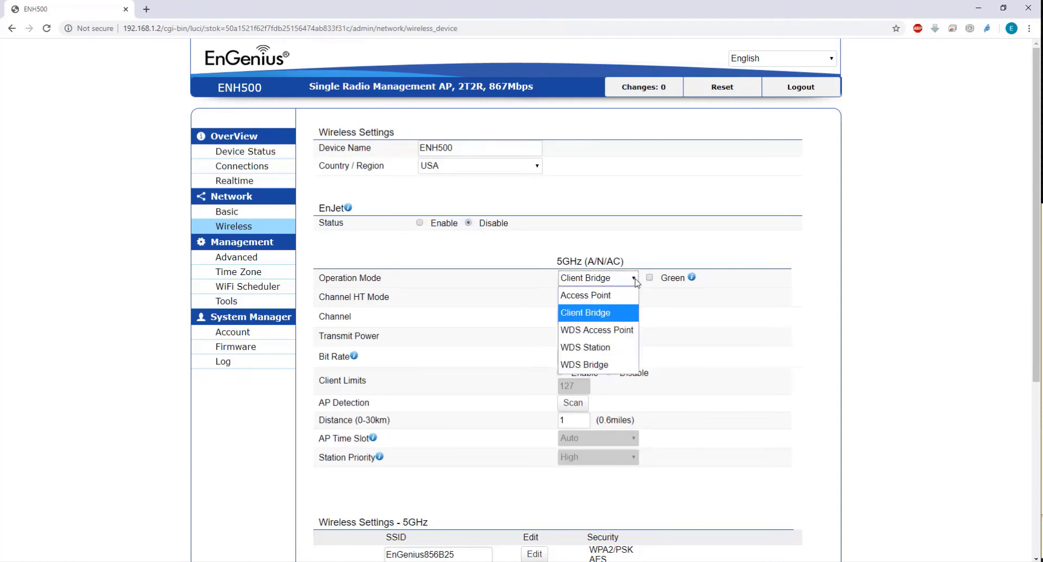
{"action": "left_click", "coordinate": [613, 368]}
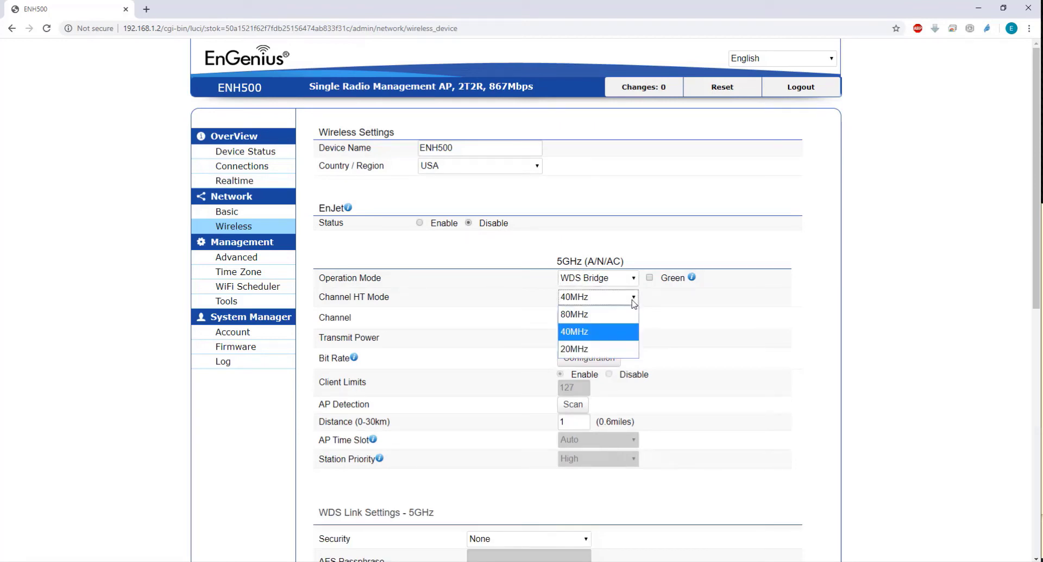
{"action": "left_click", "coordinate": [617, 316]}
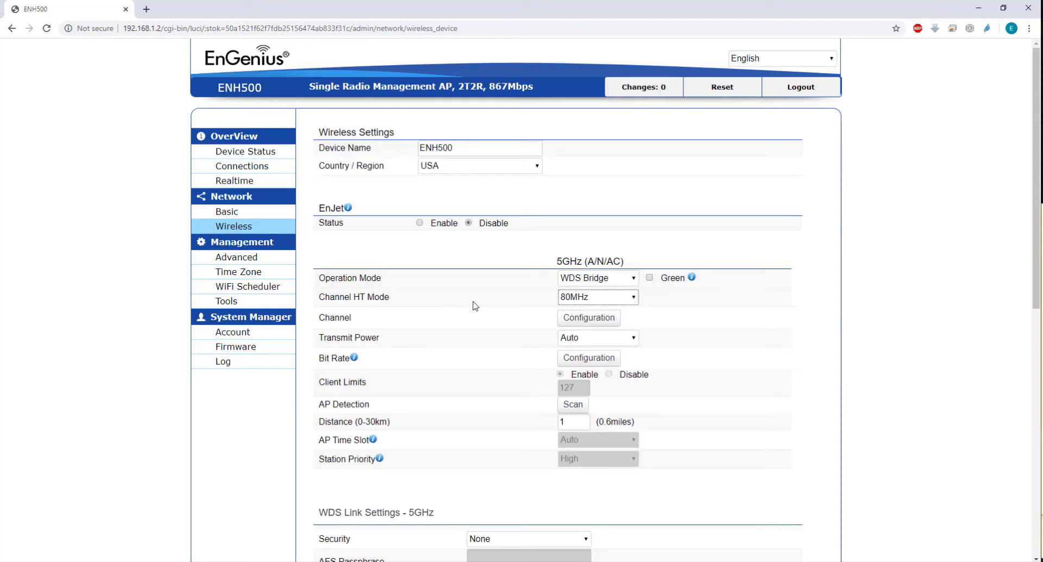
Configure the channel as Ch 60 : 5.300 GHz and save the channel selection
{"action": "left_click", "coordinate": [586, 321]}
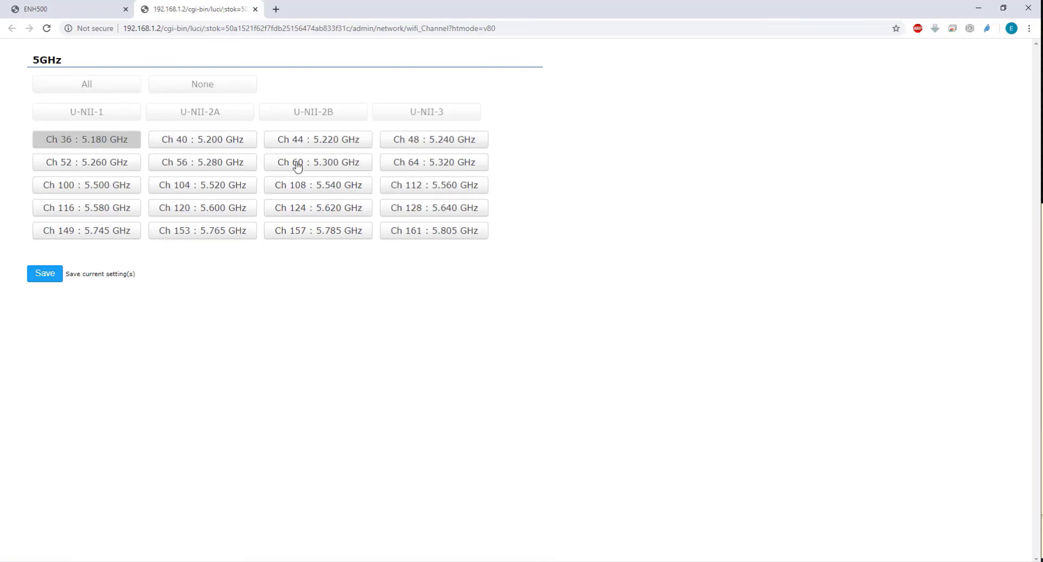
{"action": "left_click", "coordinate": [296, 166]}
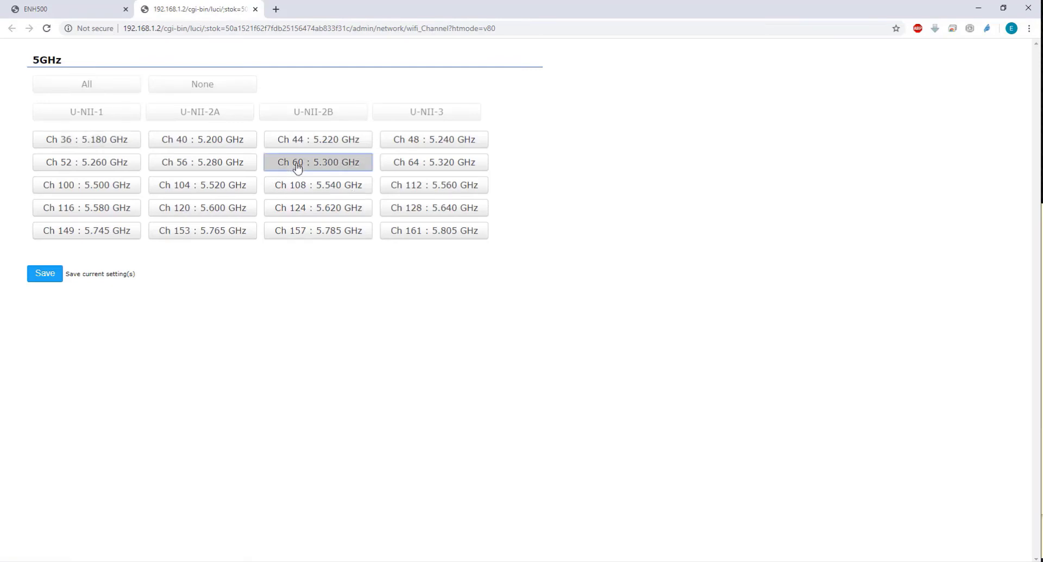
{"action": "left_click", "coordinate": [48, 276]}
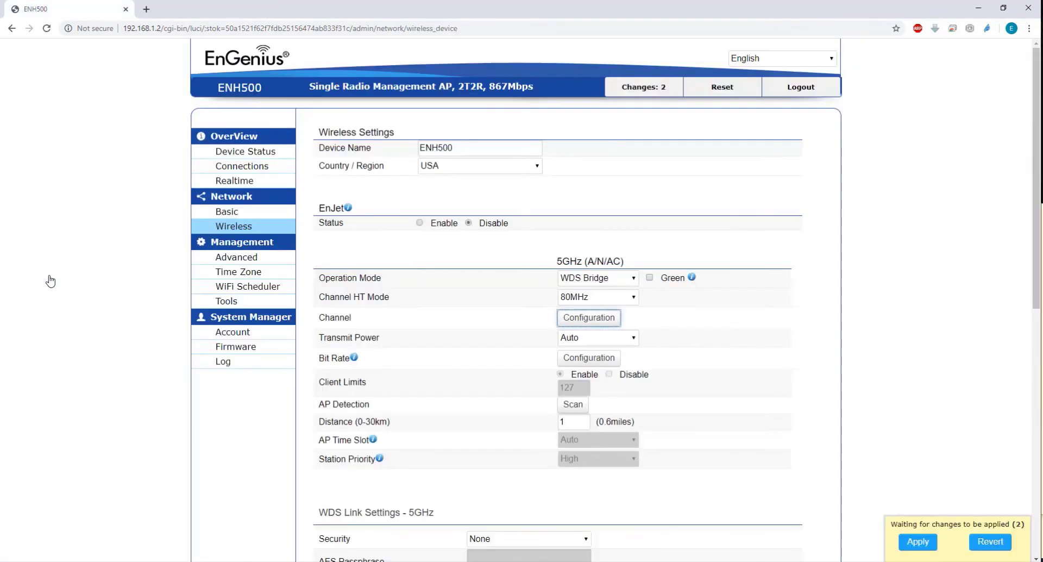
Set the transmit power to 11 dBm and enable the first WDS link MAC address entry
{"action": "left_click", "coordinate": [633, 338]}
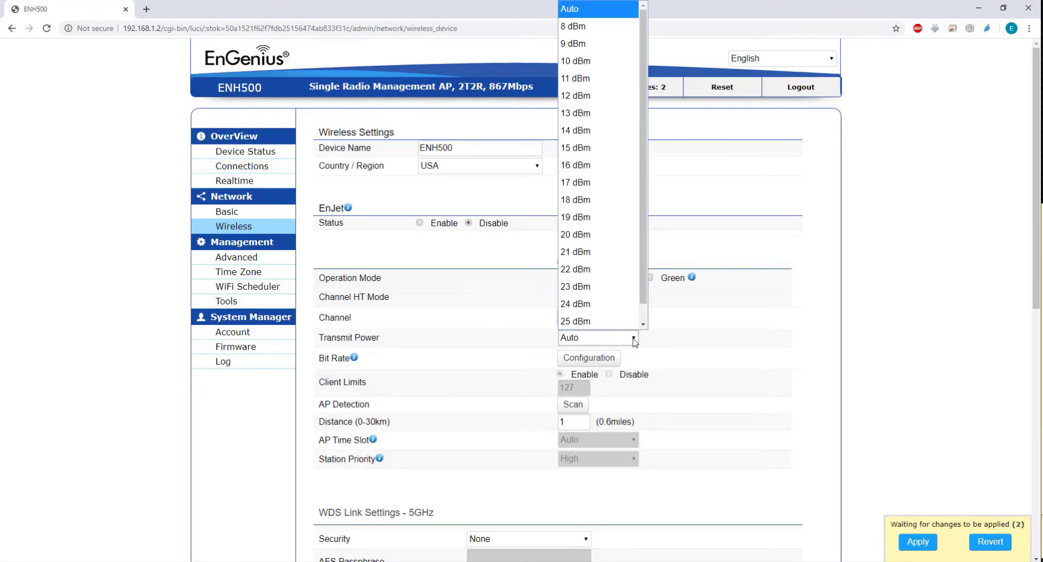
{"action": "left_click", "coordinate": [593, 79]}
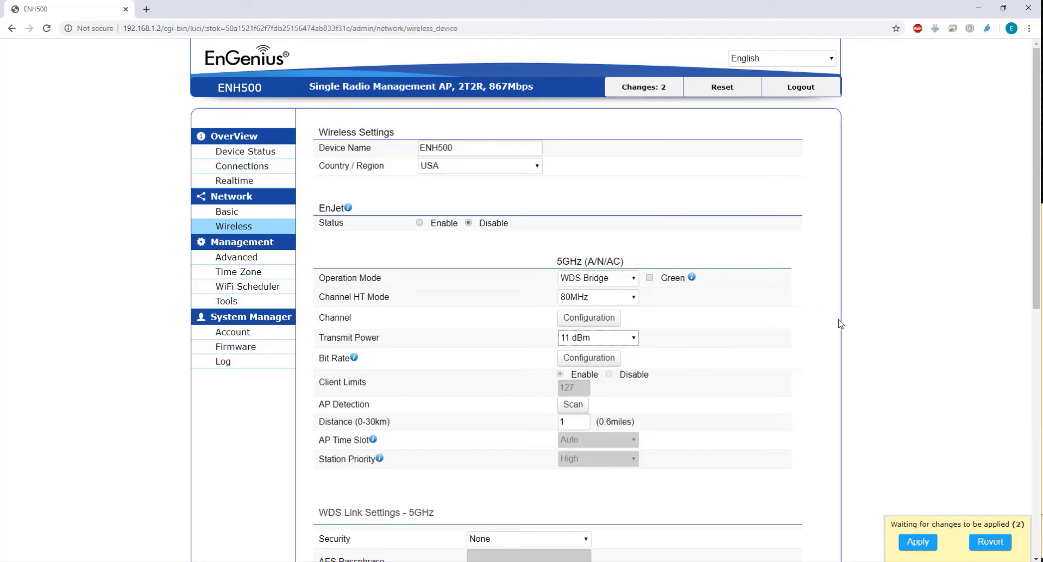
{"action": "scroll", "coordinate": [717, 328], "scroll_direction": "down", "scroll_amount": 4}
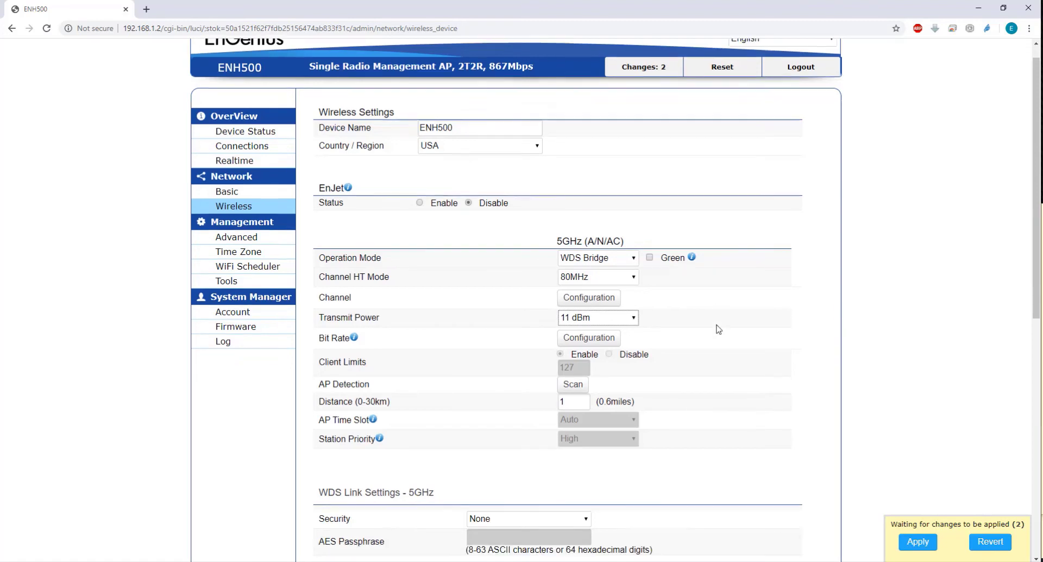
{"action": "scroll", "coordinate": [717, 328], "scroll_direction": "down", "scroll_amount": 2}
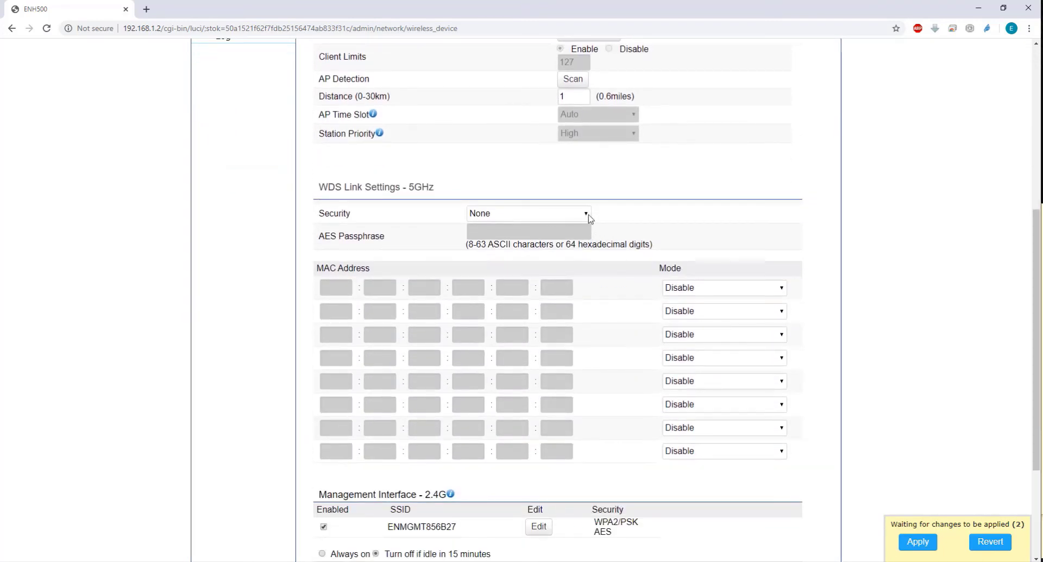
{"action": "scroll", "coordinate": [751, 223], "scroll_direction": "down", "scroll_amount": 1}
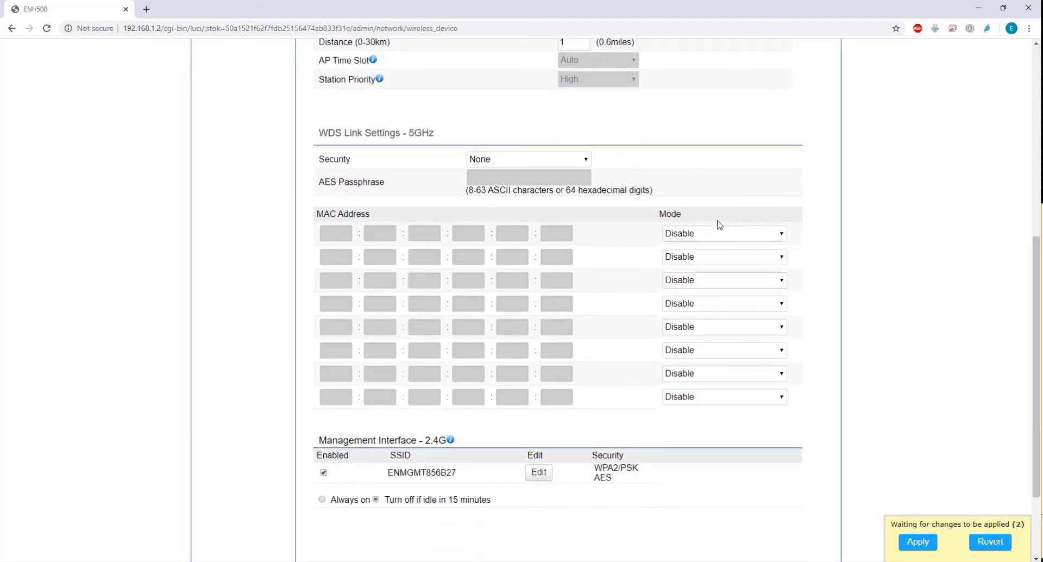
{"action": "left_click", "coordinate": [766, 233]}
{"action": "left_click", "coordinate": [753, 251]}
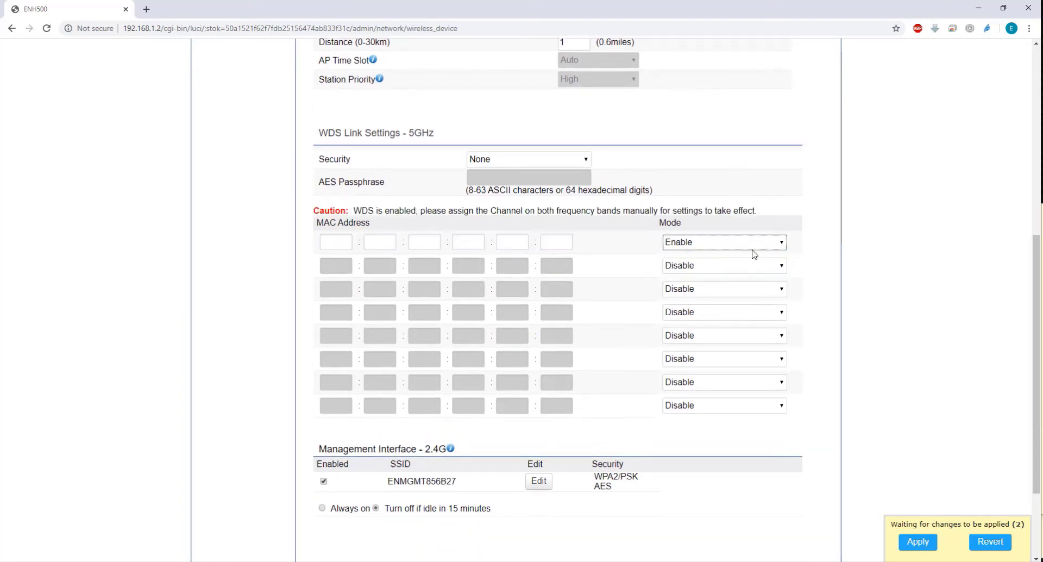